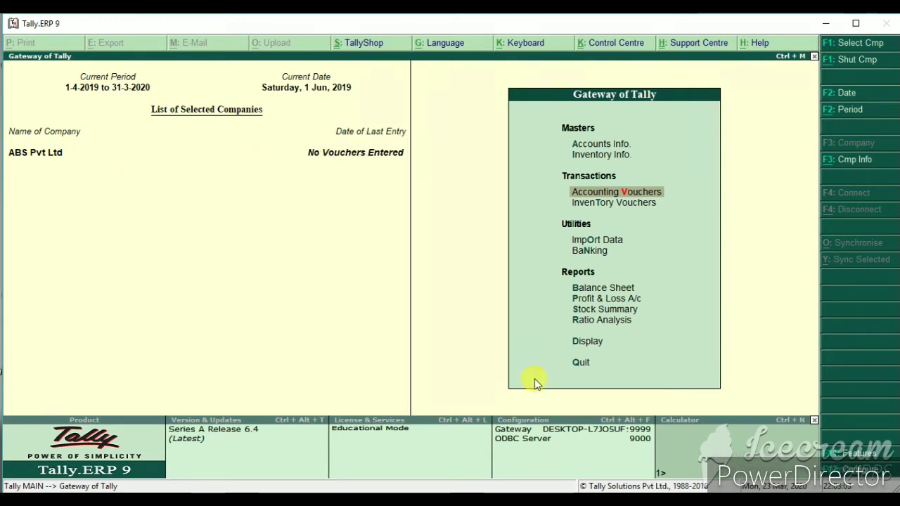
# In Statutory & Taxation features, keep Enable GST at Yes and set Set/alter GST details to Yes
pyautogui.click(853, 454)
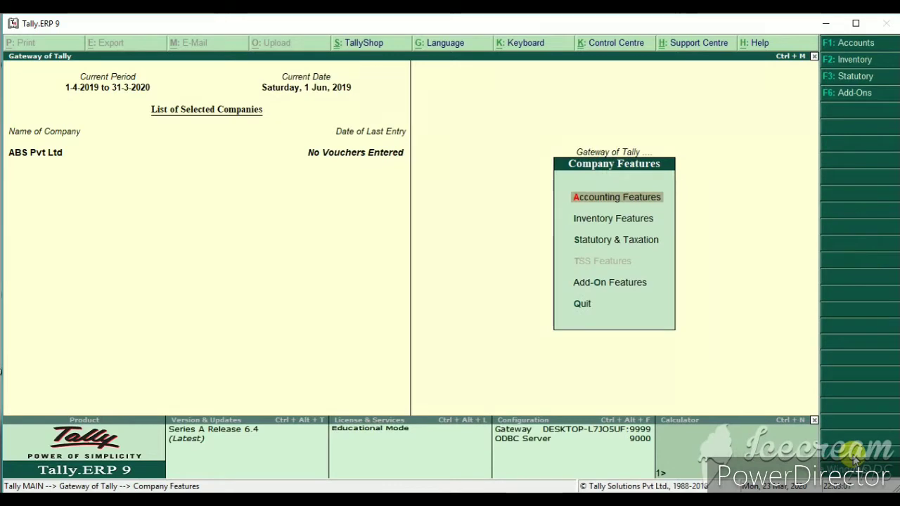
pyautogui.click(631, 246)
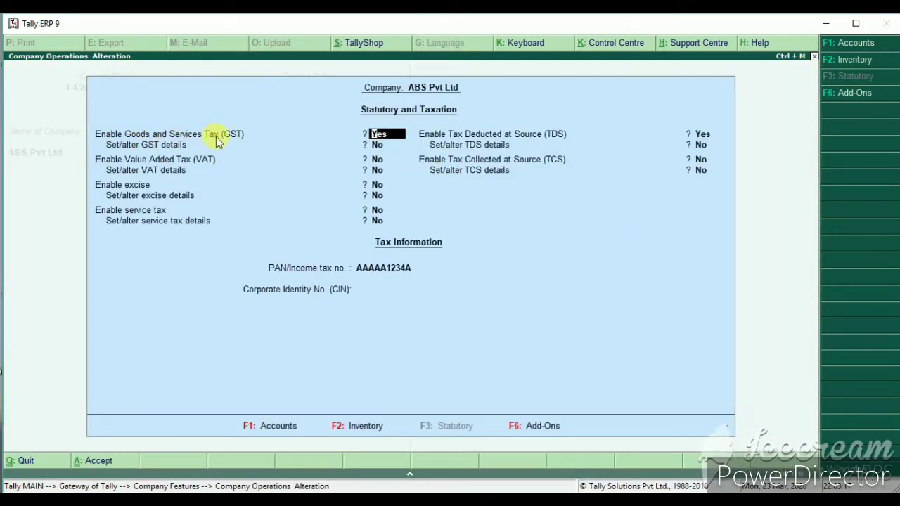
pyautogui.press('Return')
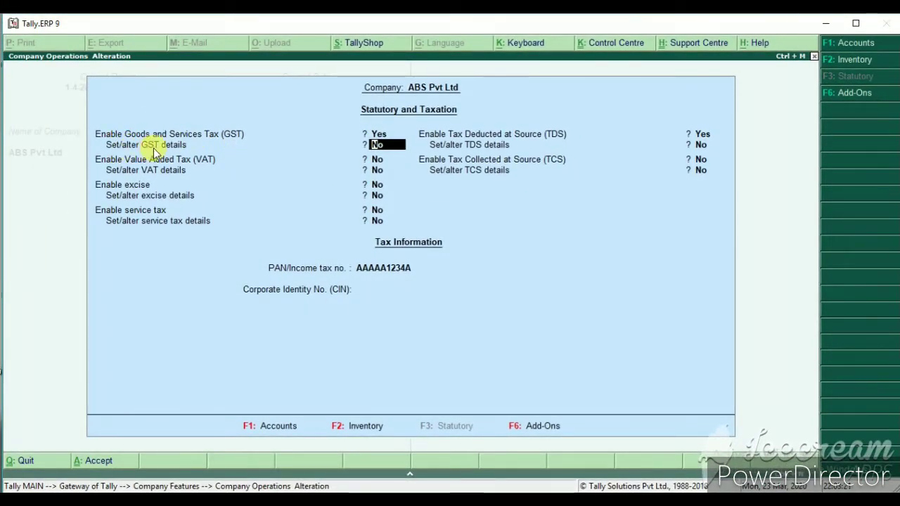
pyautogui.write('Y')
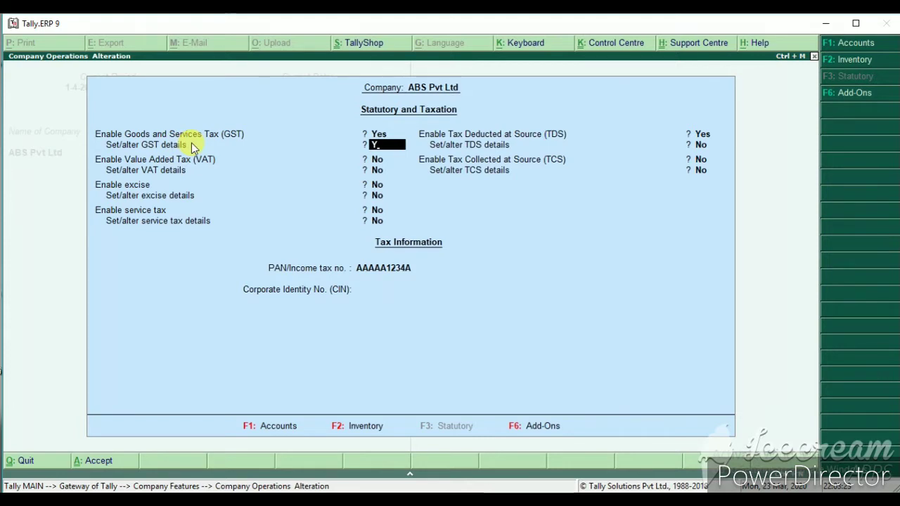
pyautogui.press('Return')
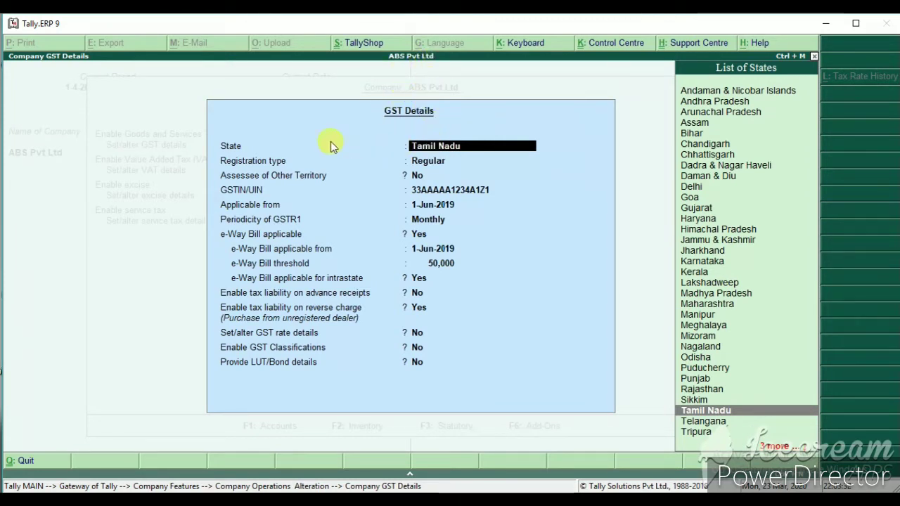
# Keep Tamil Nadu as state, choose Regular registration, other territory No, and submit the company GSTIN
pyautogui.press('Return')
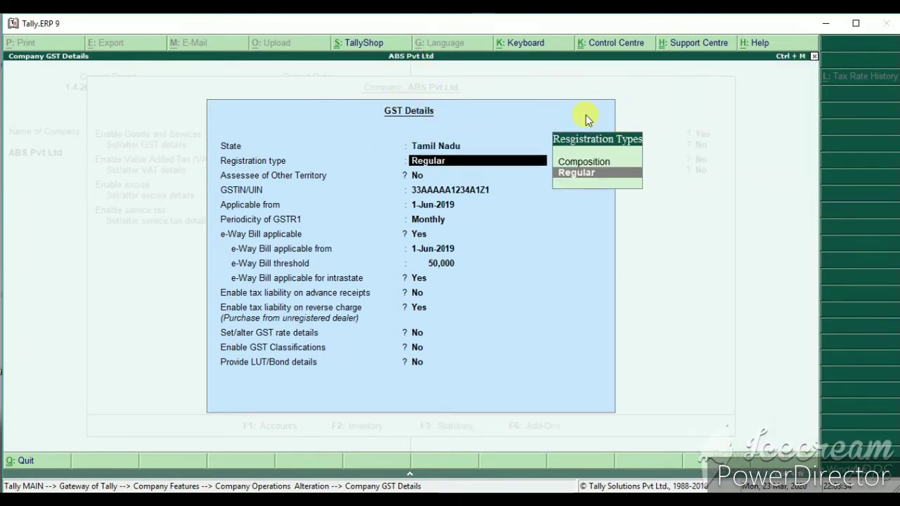
pyautogui.click(583, 175)
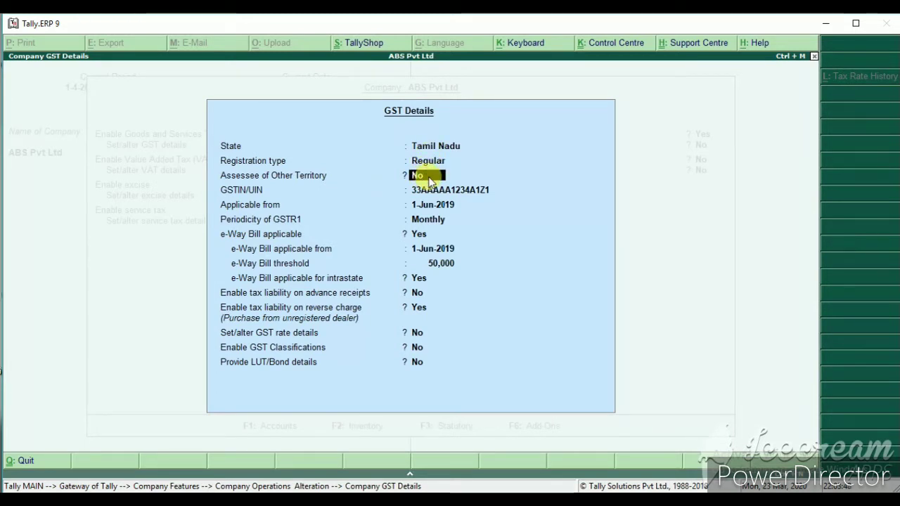
pyautogui.press('Return')
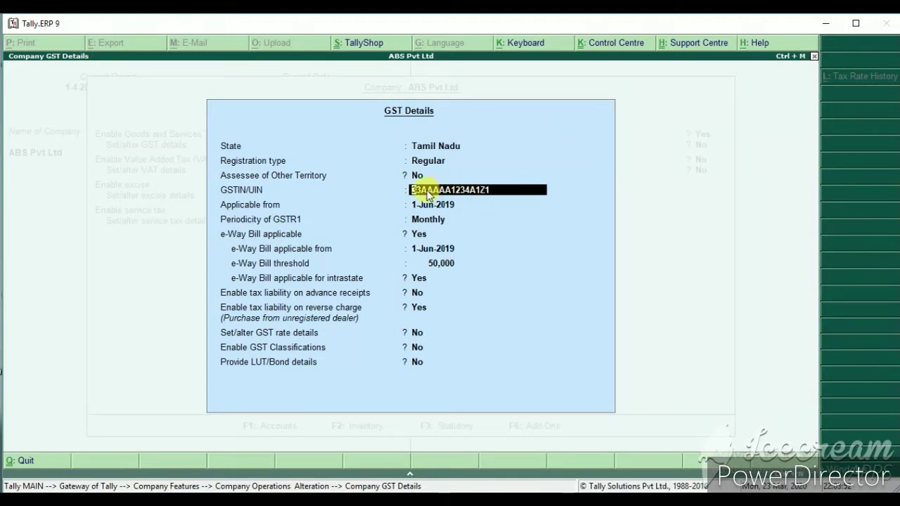
pyautogui.press('Return')
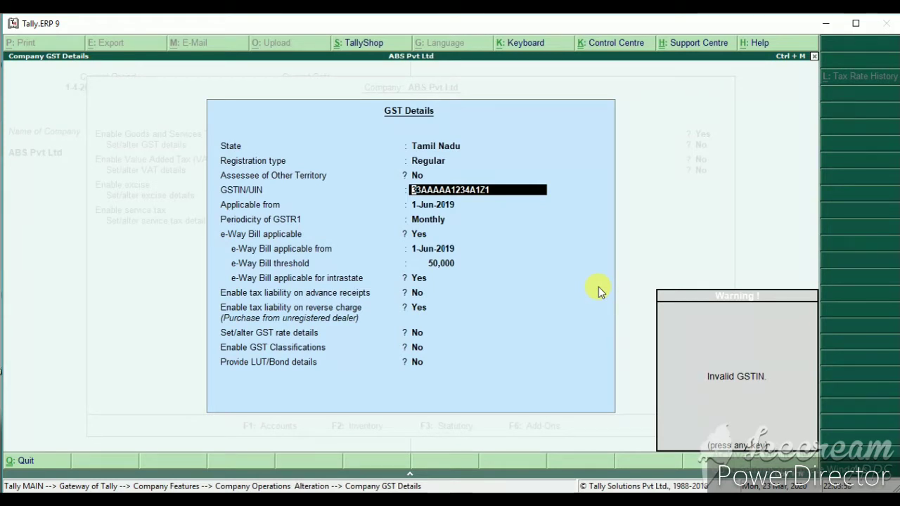
# Dismiss the Invalid GSTIN warning and accept 1-Jun-2019 as the GST applicable-from date
pyautogui.press('Return')
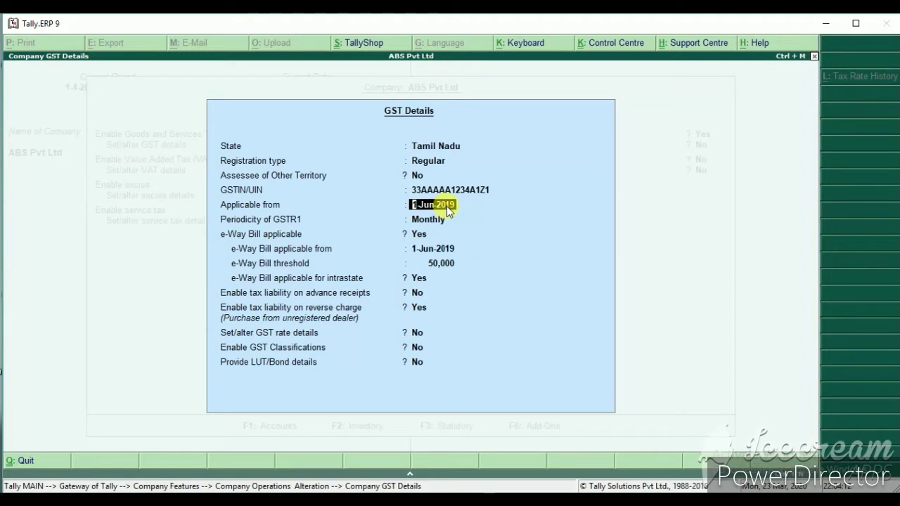
pyautogui.press('Return')
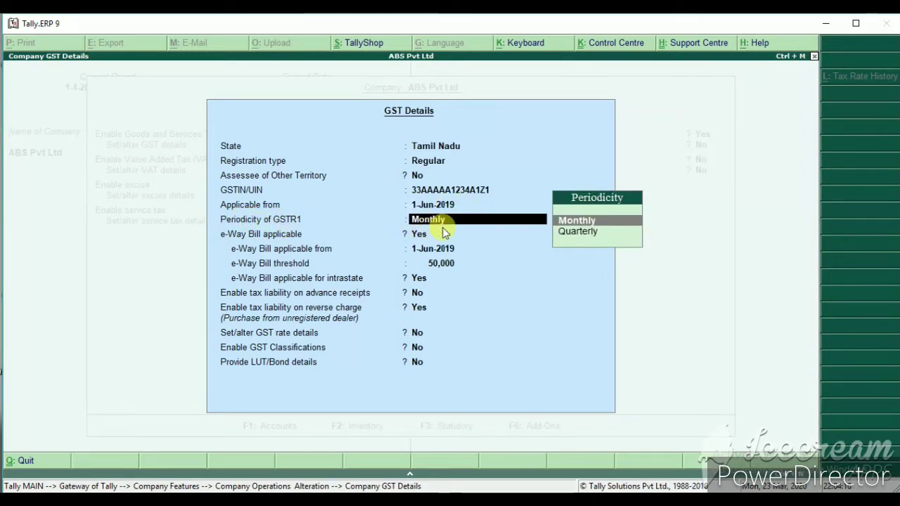
# Choose Monthly GSTR1 periodicity; keep e-Way Bill from 1-Jun-2019, 50,000 threshold, intrastate Yes, reverse charge on
pyautogui.click(588, 224)
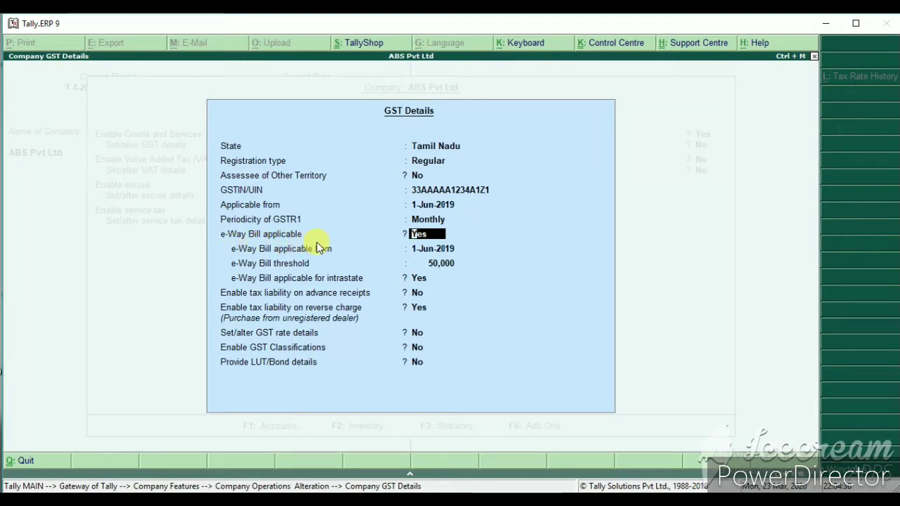
pyautogui.press('Return')
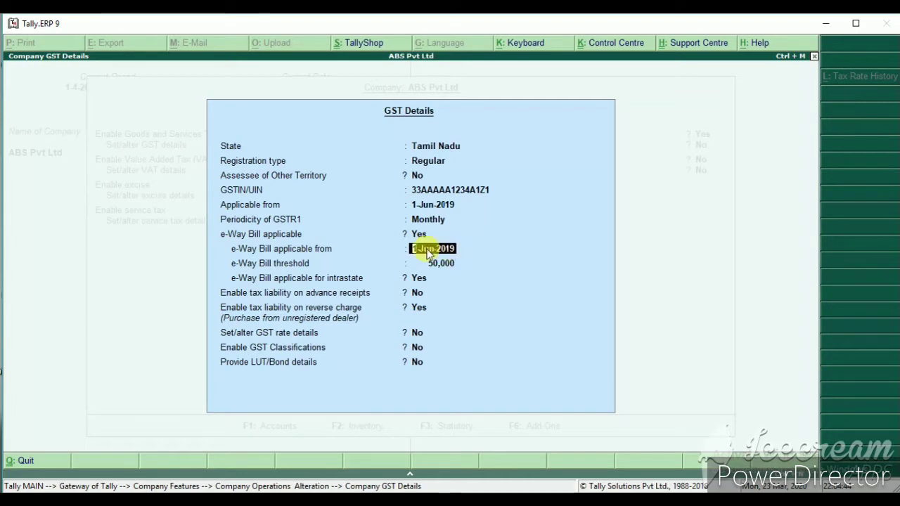
pyautogui.press('Return')
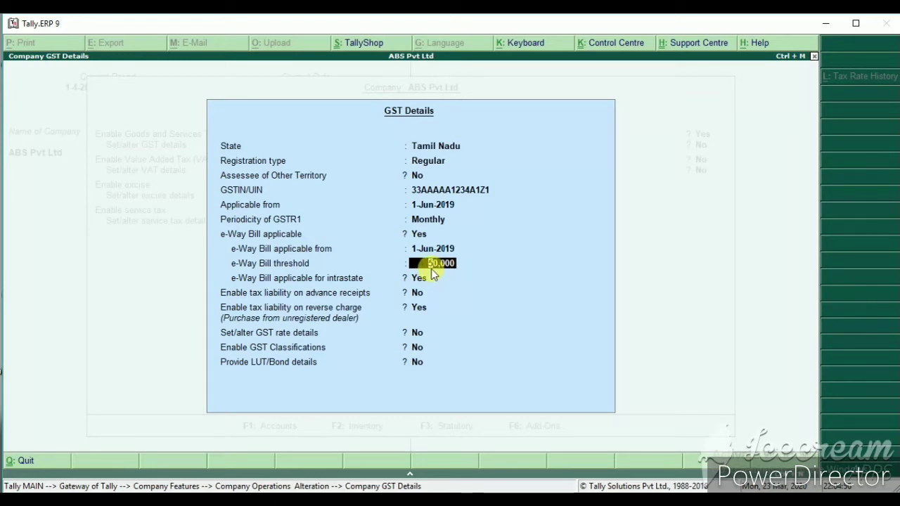
pyautogui.press('Return')
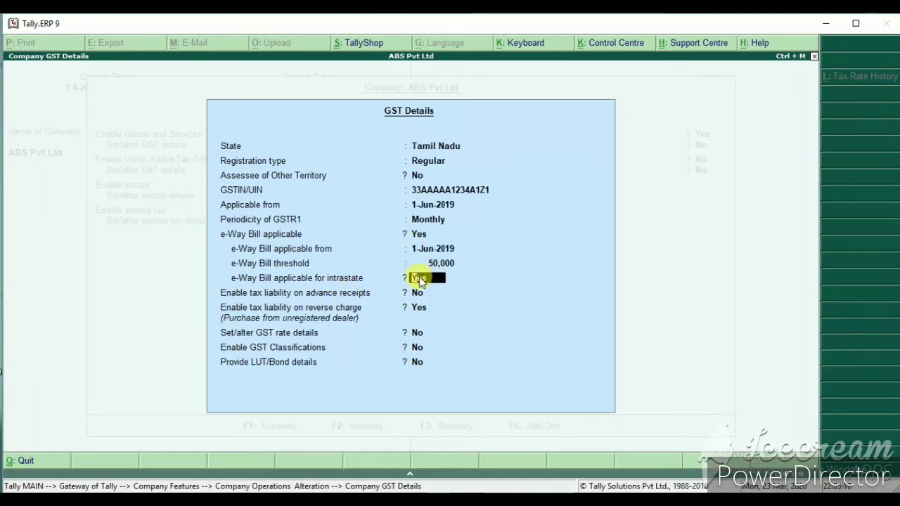
pyautogui.press('Return')
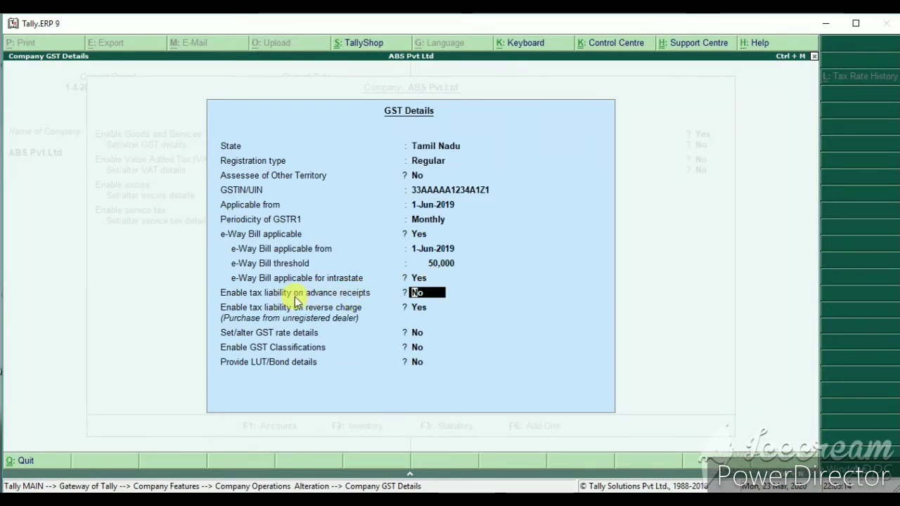
pyautogui.press('Return')
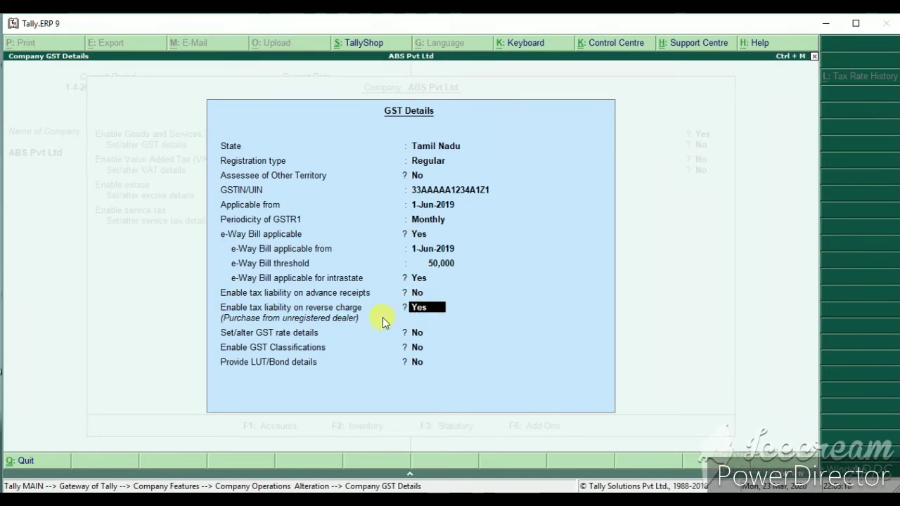
pyautogui.press('Return')
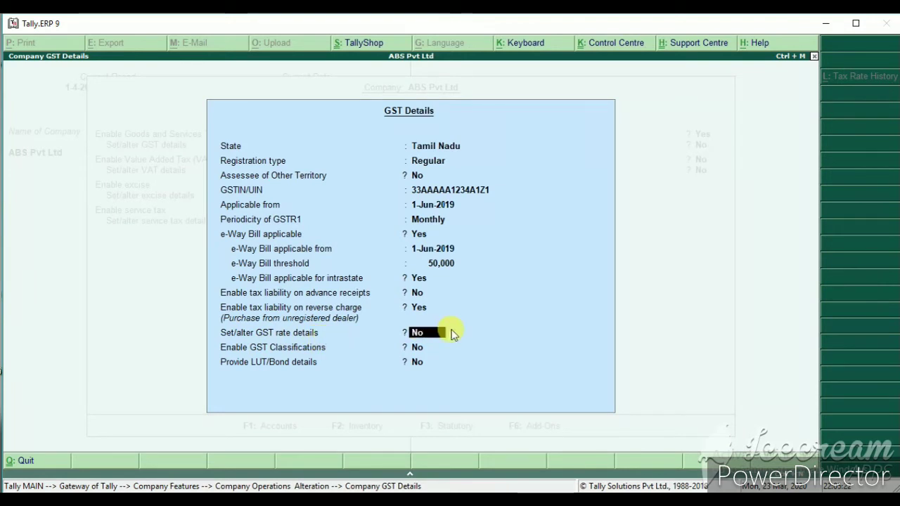
pyautogui.press('y')
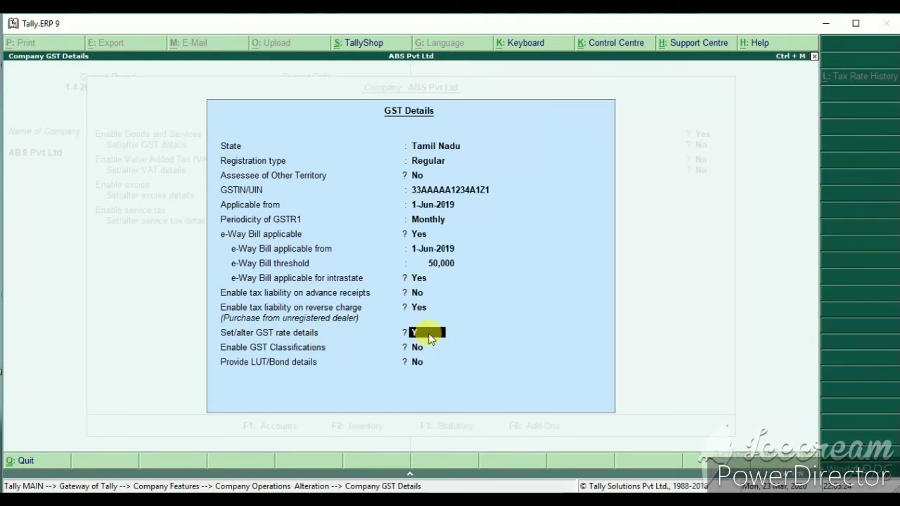
pyautogui.press('Return')
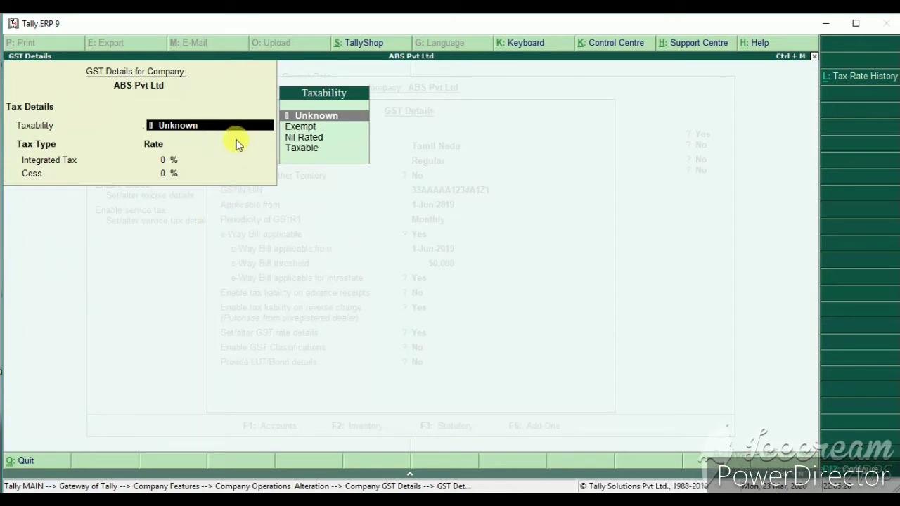
pyautogui.press('Escape')
pyautogui.press('y')
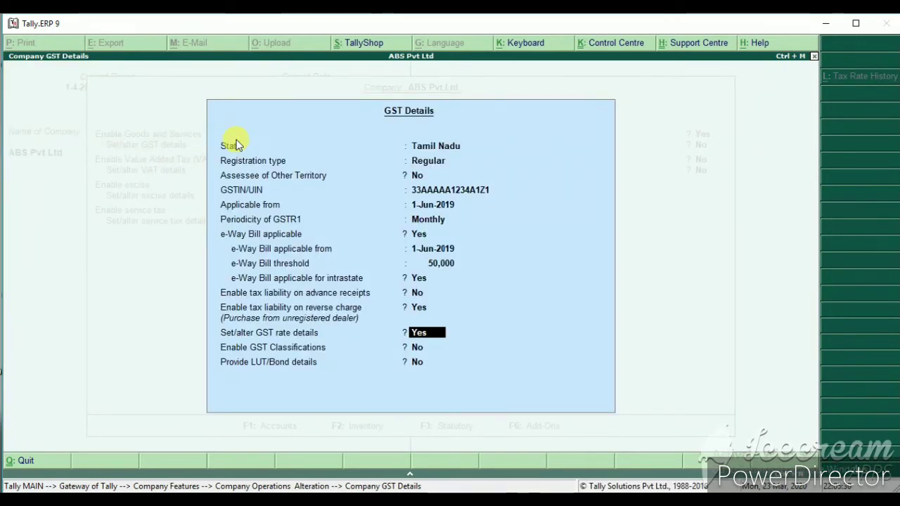
pyautogui.press('n')
pyautogui.press('Return')
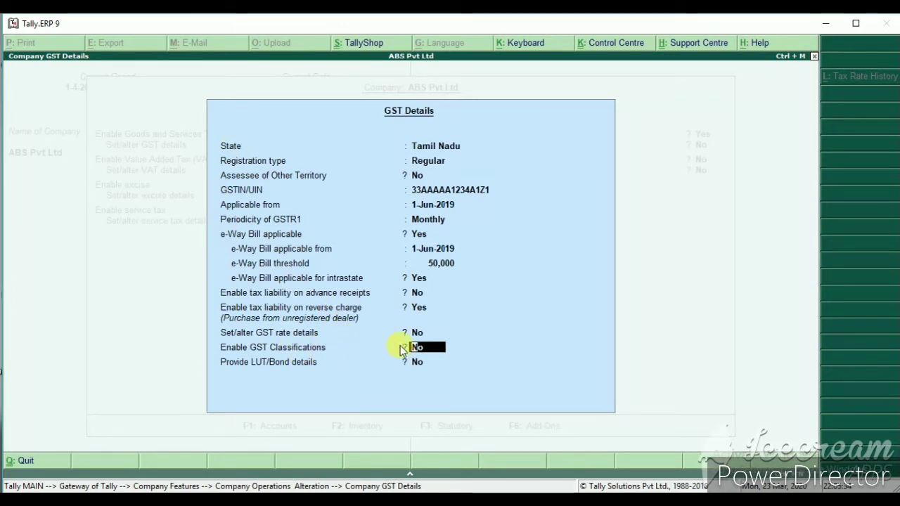
pyautogui.press('Return')
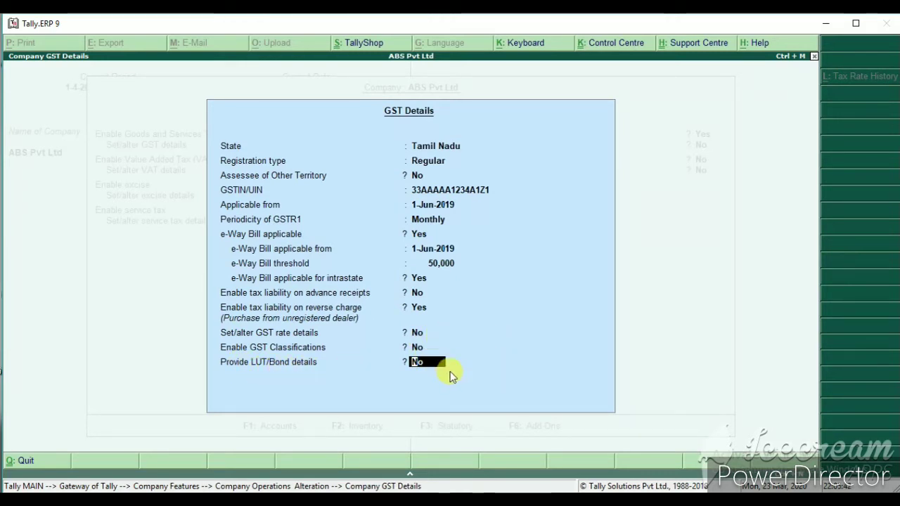
# Set Provide LUT/Bond details to No, accept the GST details and save Statutory & Taxation
pyautogui.press('Return')
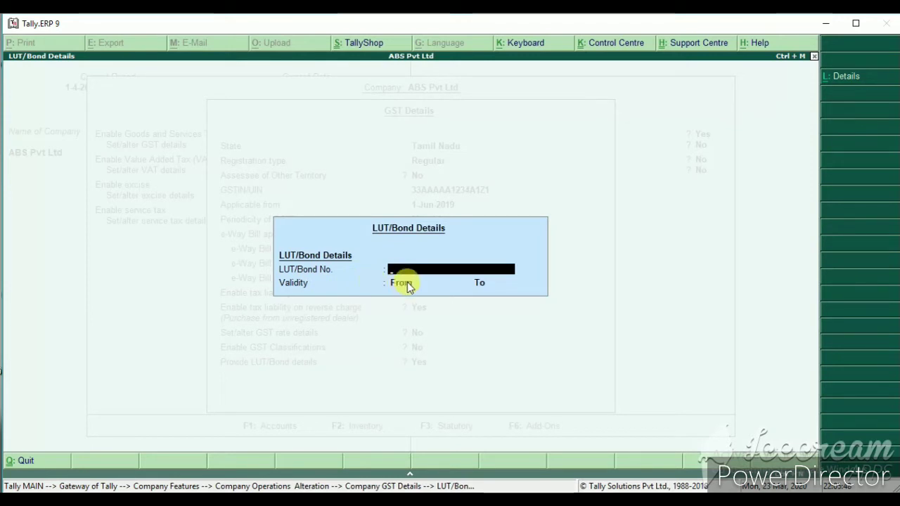
pyautogui.press('Return')
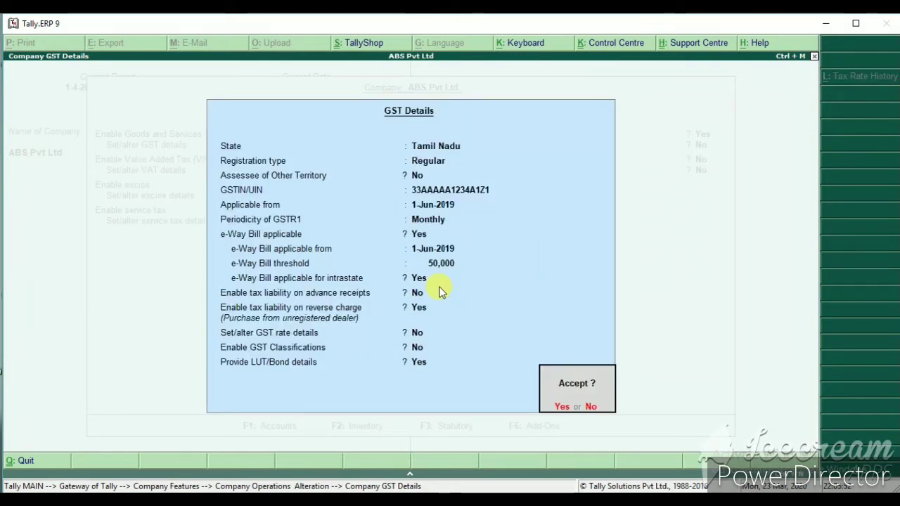
pyautogui.press('Escape')
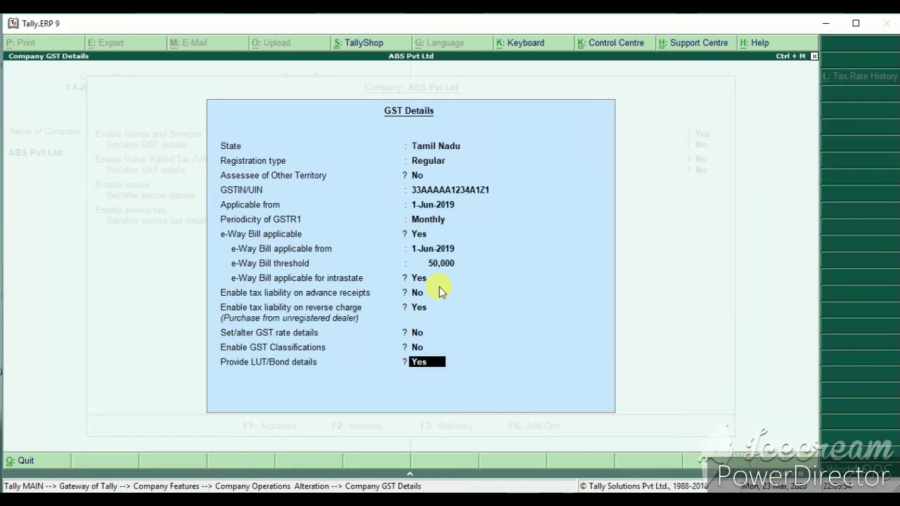
pyautogui.press('n')
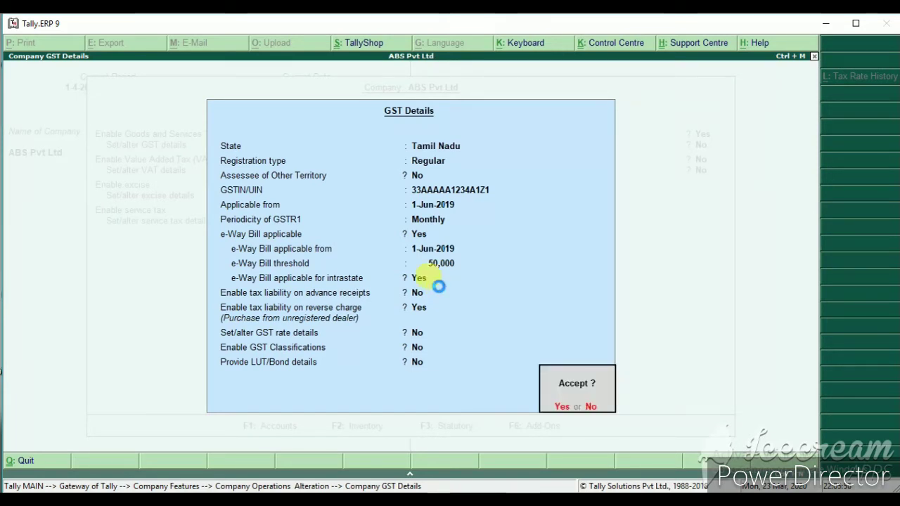
pyautogui.press('y')
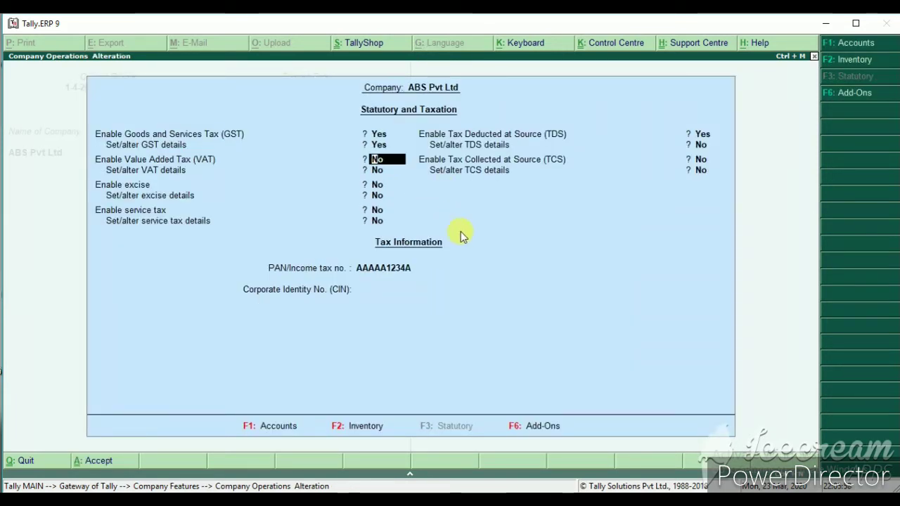
pyautogui.hotkey('ctrl', 'a')
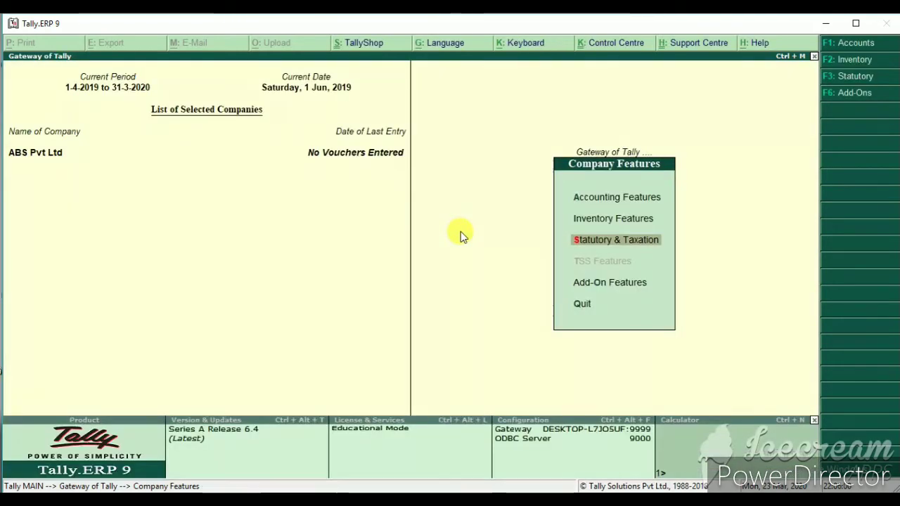
# Create a sales voucher dated 1-Apr-2019, reference 01, with Cash party and Local Sales ledger
pyautogui.press('Escape')
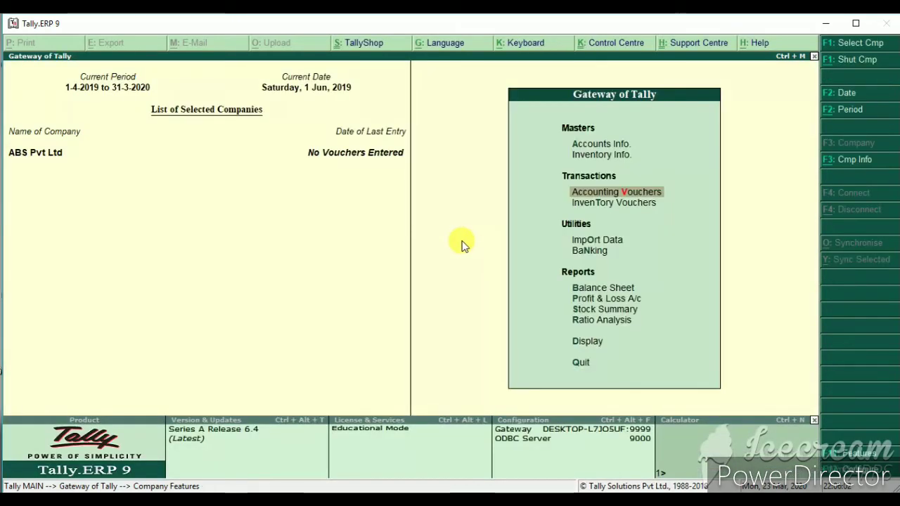
pyautogui.click(630, 193)
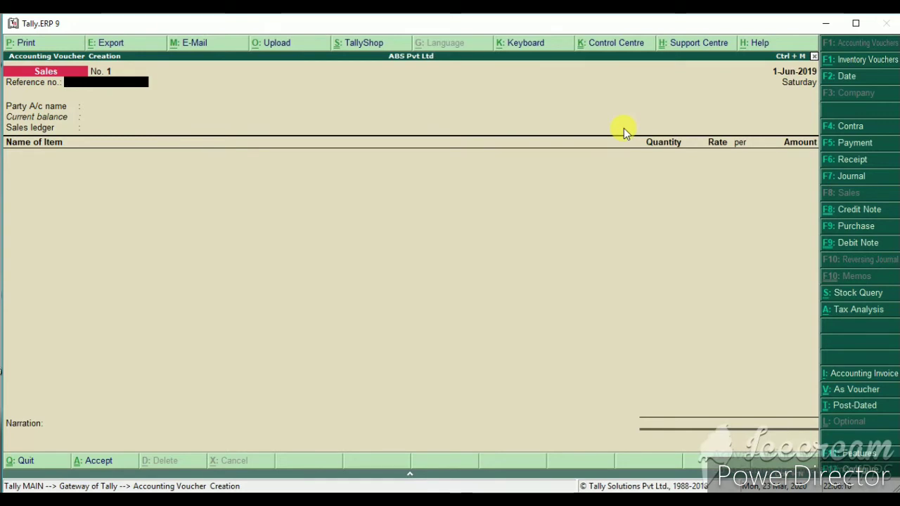
pyautogui.press('F2')
pyautogui.write('1-4')
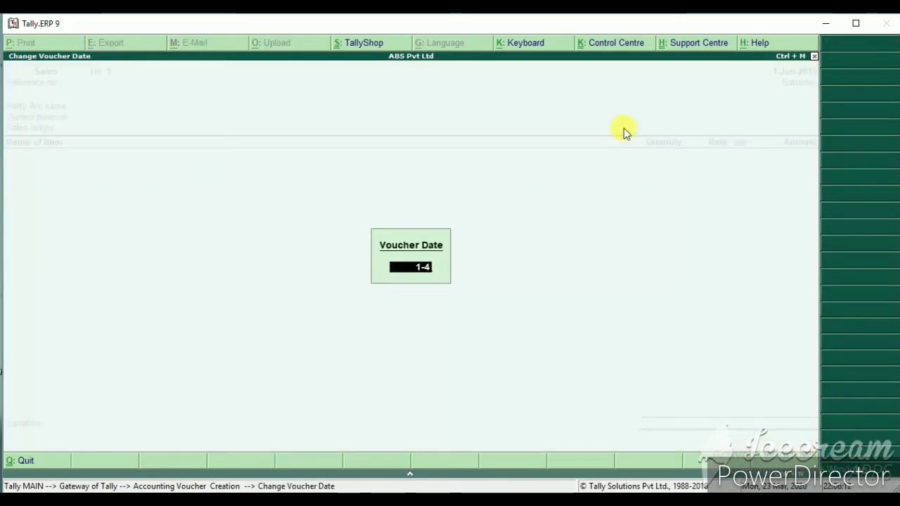
pyautogui.press('Return')
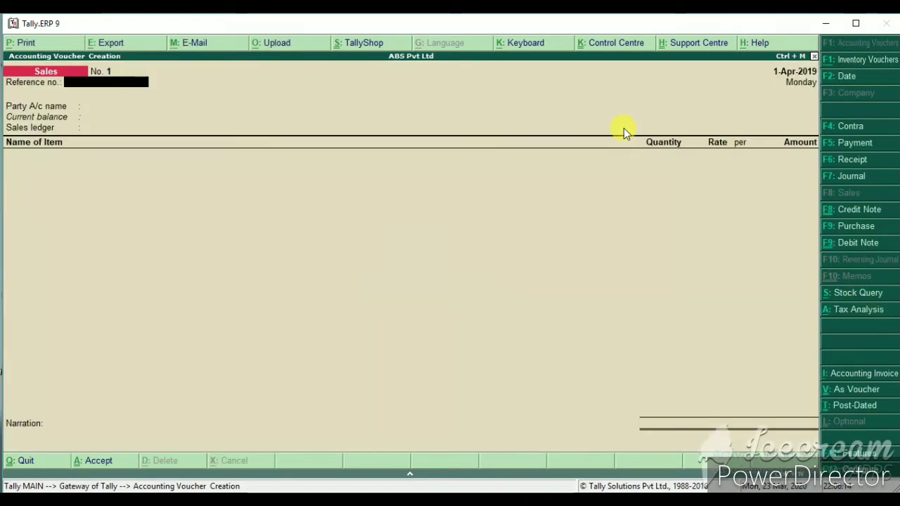
pyautogui.write('01')
pyautogui.press('Return')
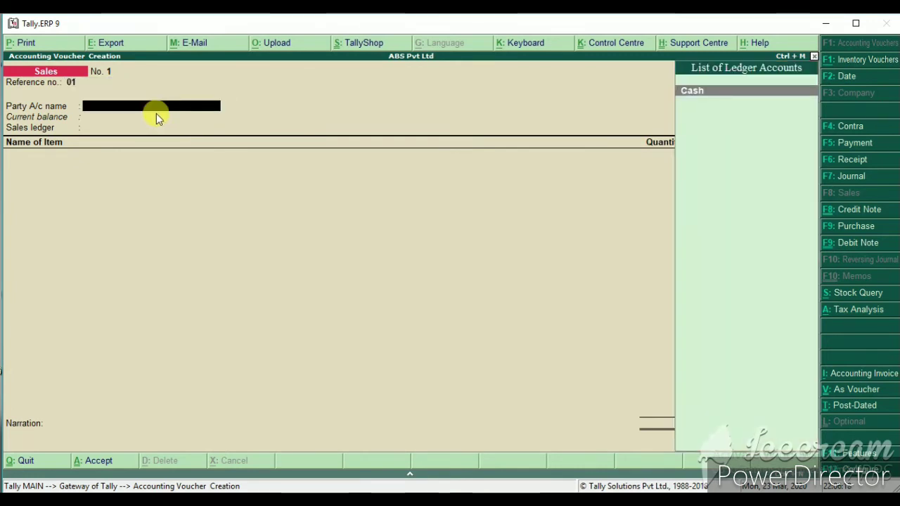
pyautogui.press('Return')
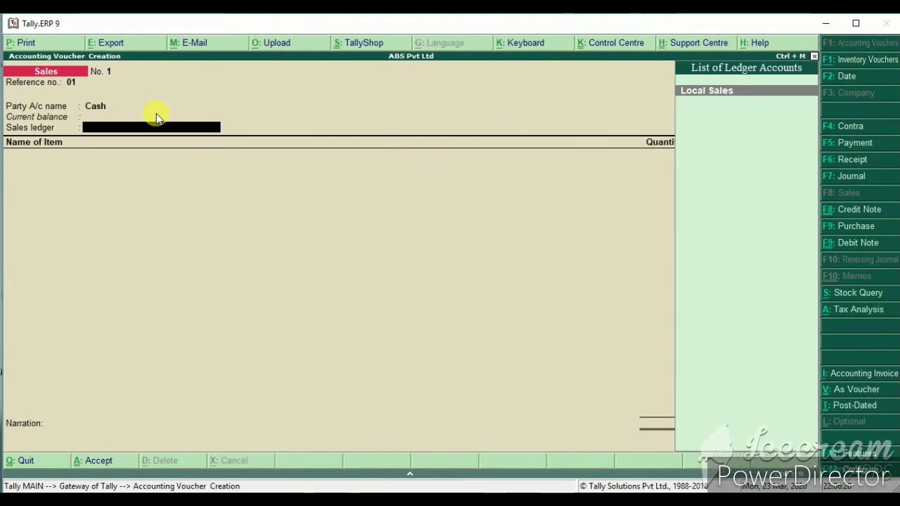
pyautogui.press('Return')
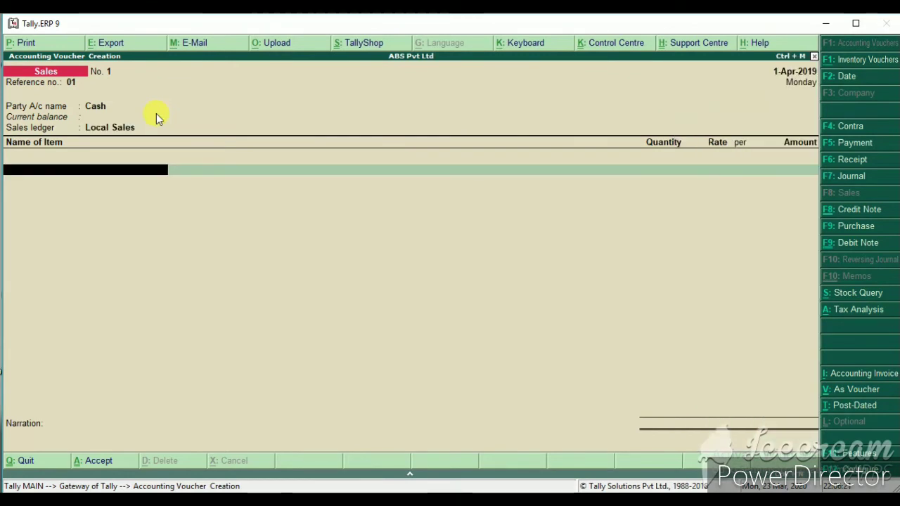
# Print the sales voucher to a PDF file named INV.1 on the Desktop
pyautogui.click(24, 42)
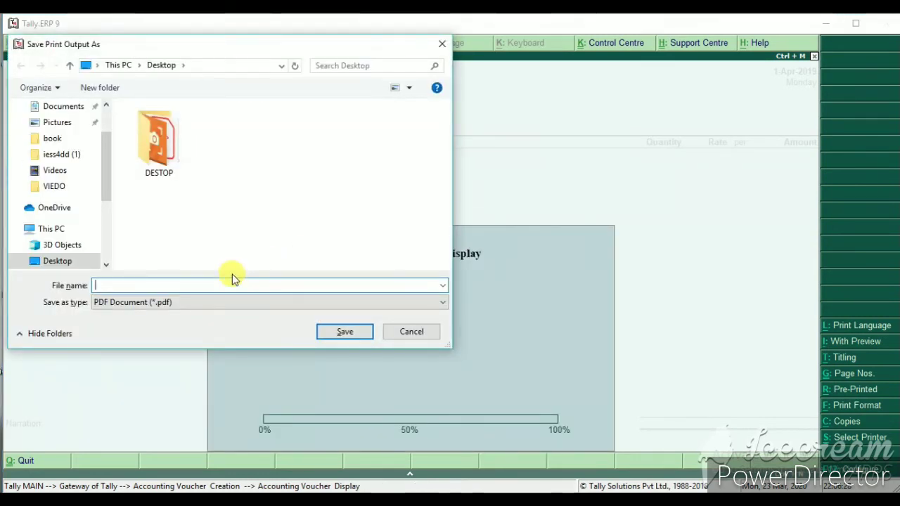
pyautogui.write('INV.1')
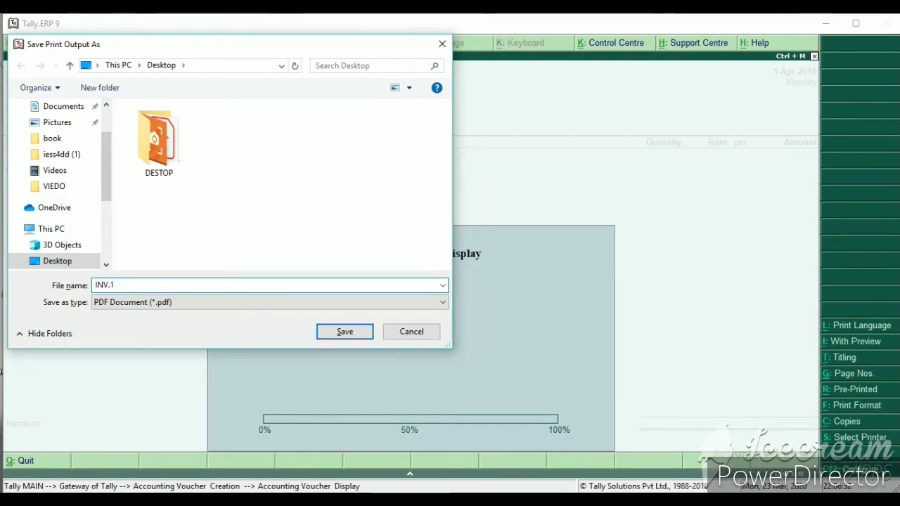
pyautogui.press('Return')
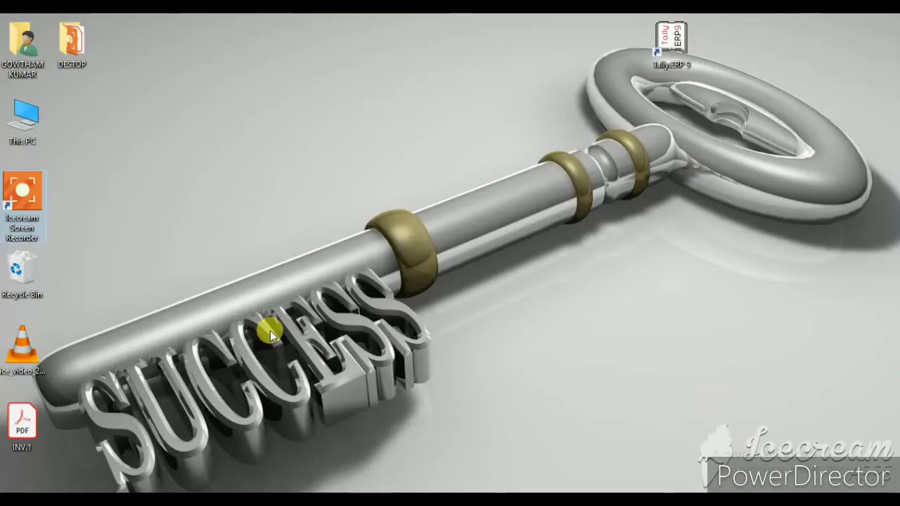
# Open INV.1.pdf in Acrobat Reader to check the invoice, then return to Tally
pyautogui.doubleClick(37, 422)
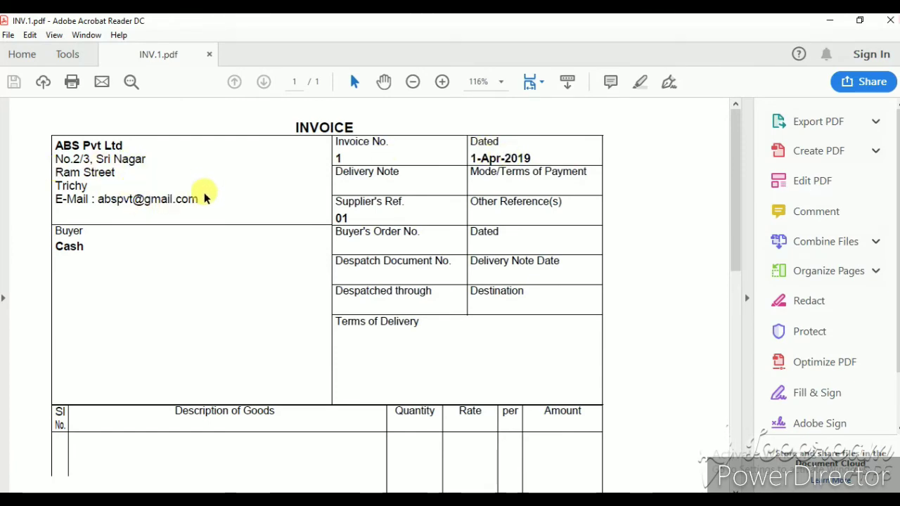
pyautogui.hotkey('alt', 'Tab')
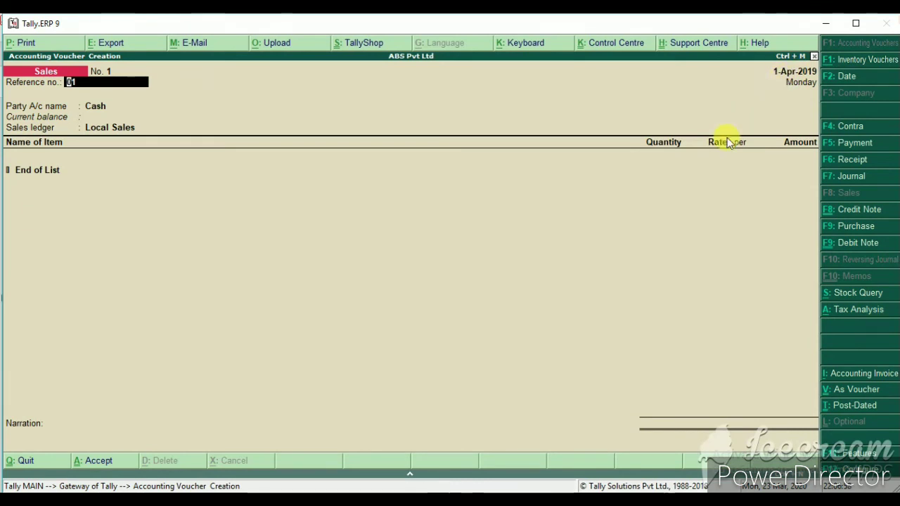
# Change the sales voucher date to 1-Jun-2019
pyautogui.press('F2')
pyautogui.write('106')
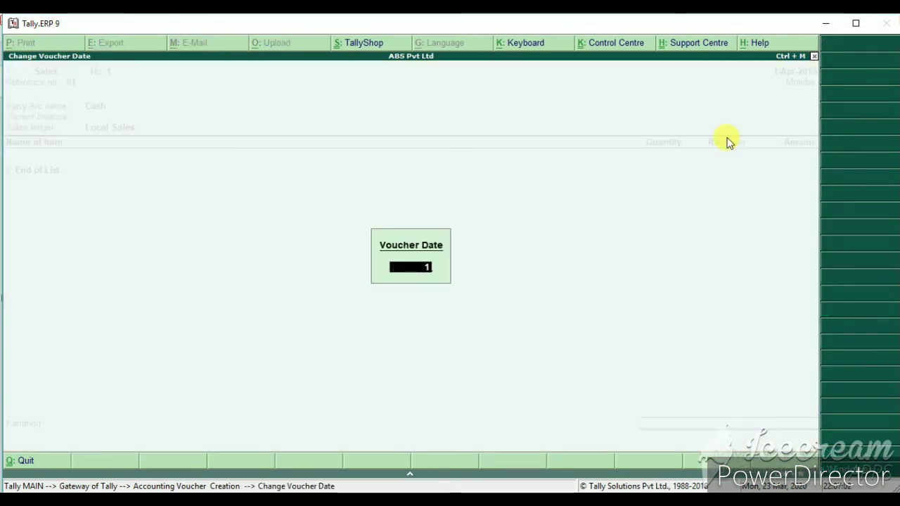
pyautogui.press('Return')
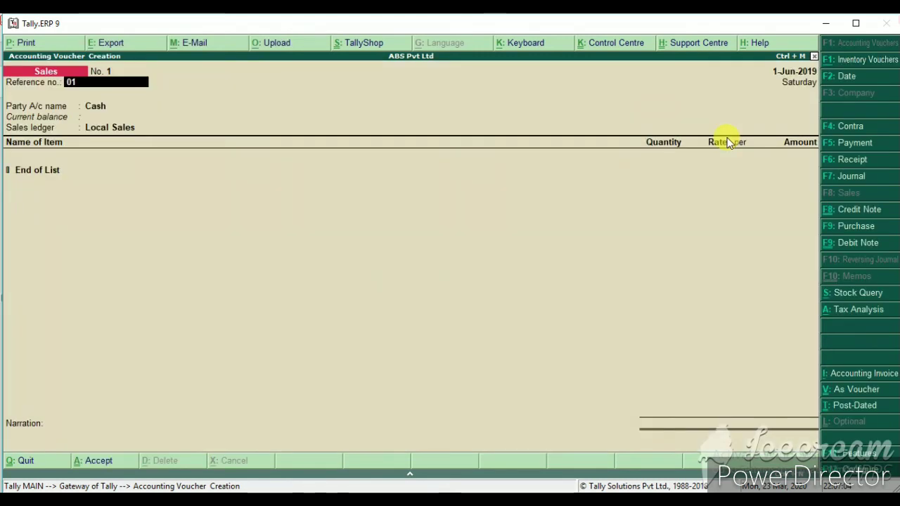
# Print the redated voucher to a PDF file named INV2
pyautogui.click(47, 45)
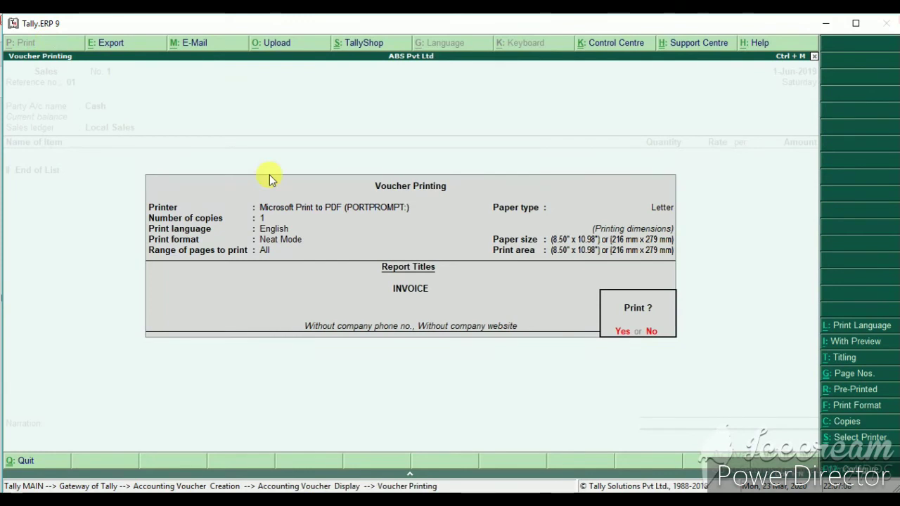
pyautogui.press('Return')
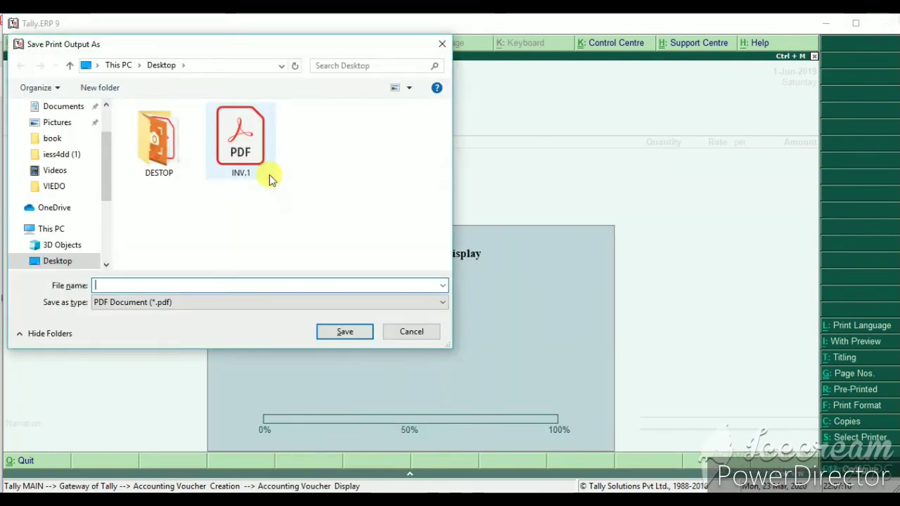
pyautogui.write('INV2')
pyautogui.click(355, 337)
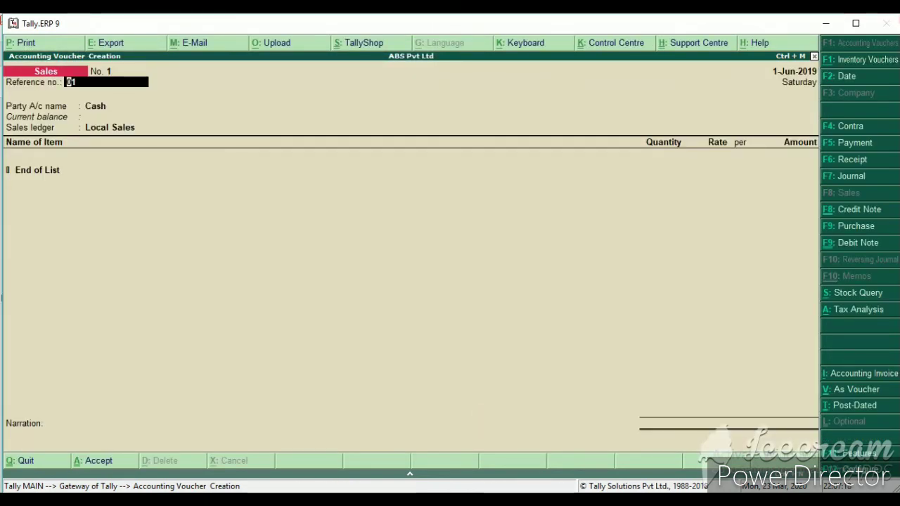
# Open INV2.pdf from the desktop and compare it against INV.1.pdf in Acrobat's tabs
pyautogui.press('super+d')
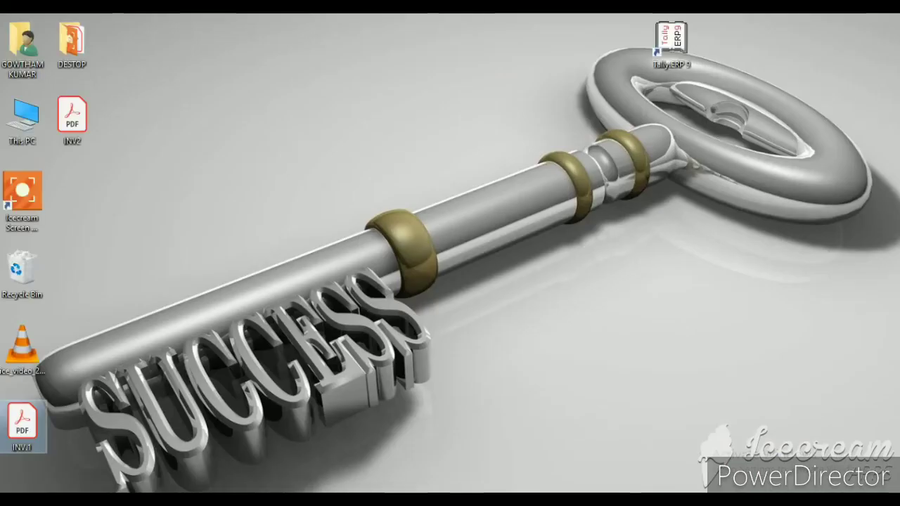
pyautogui.doubleClick(72, 124)
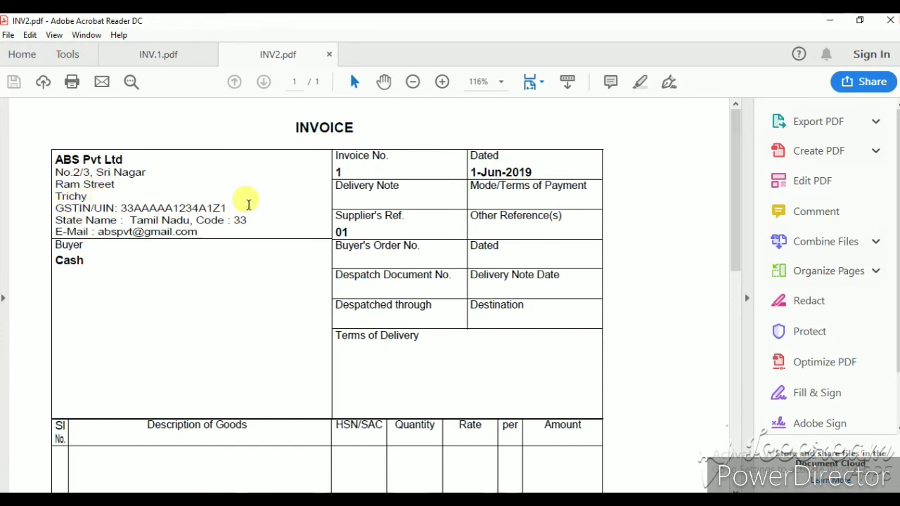
pyautogui.click(181, 51)
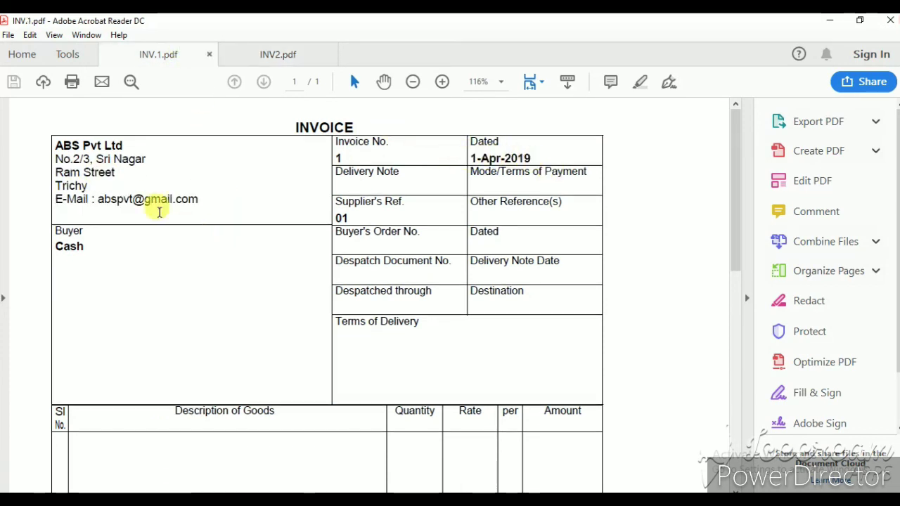
pyautogui.click(278, 56)
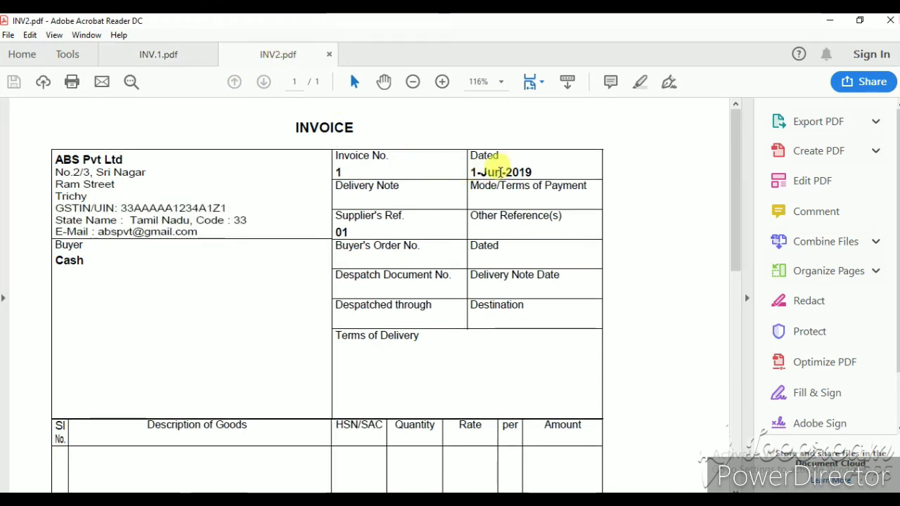